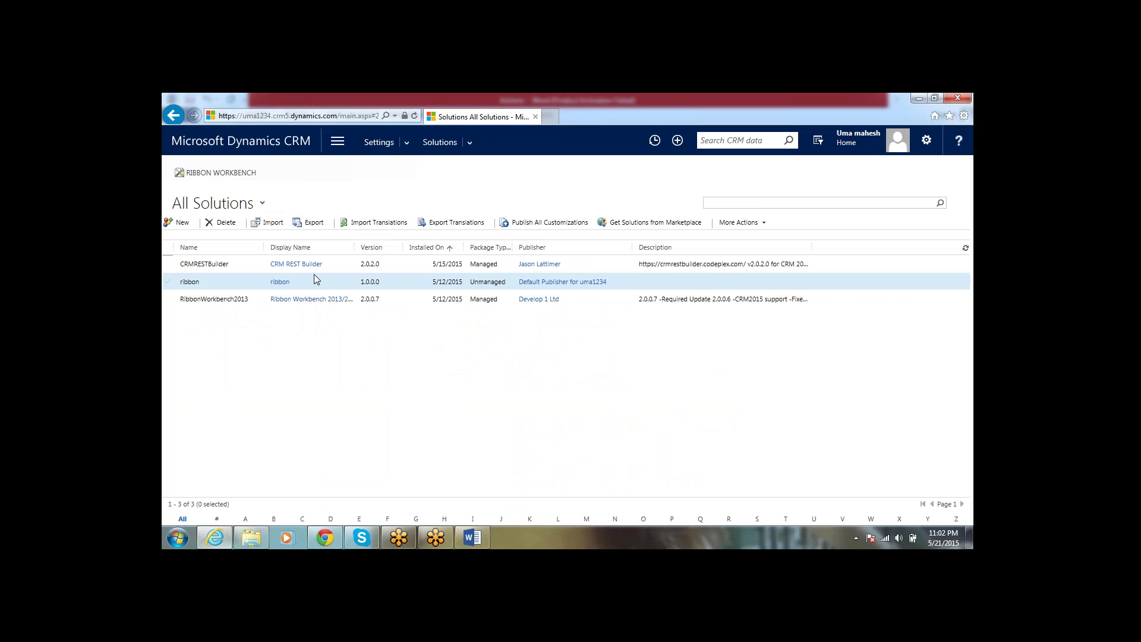
Step: Open the ribbon solution and start creating a new process in it
click(314, 281)
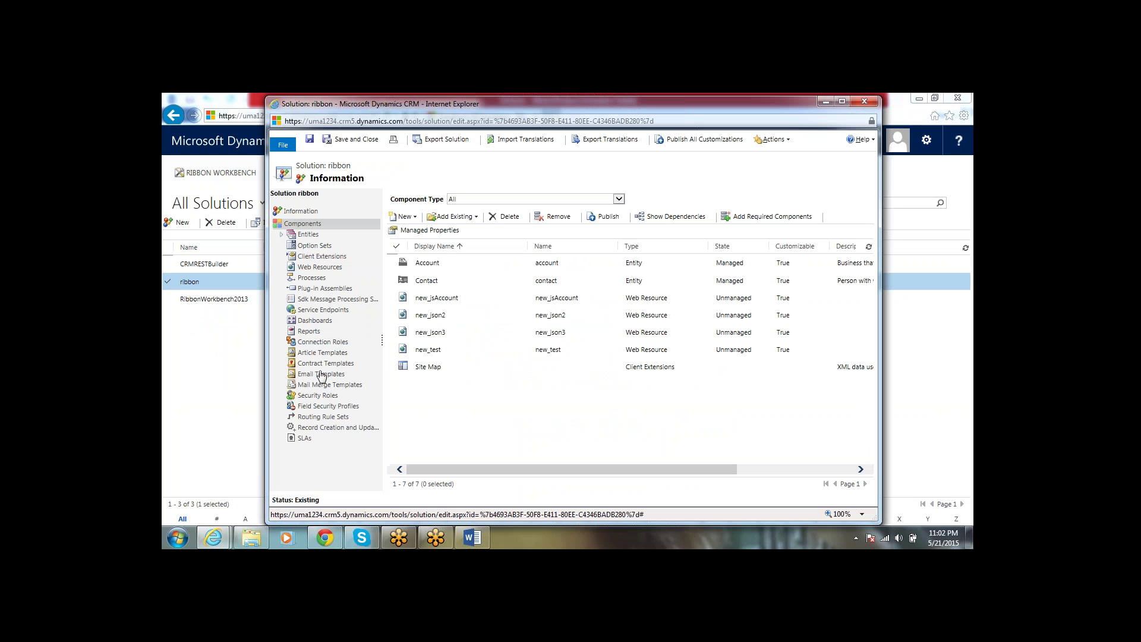
click(309, 278)
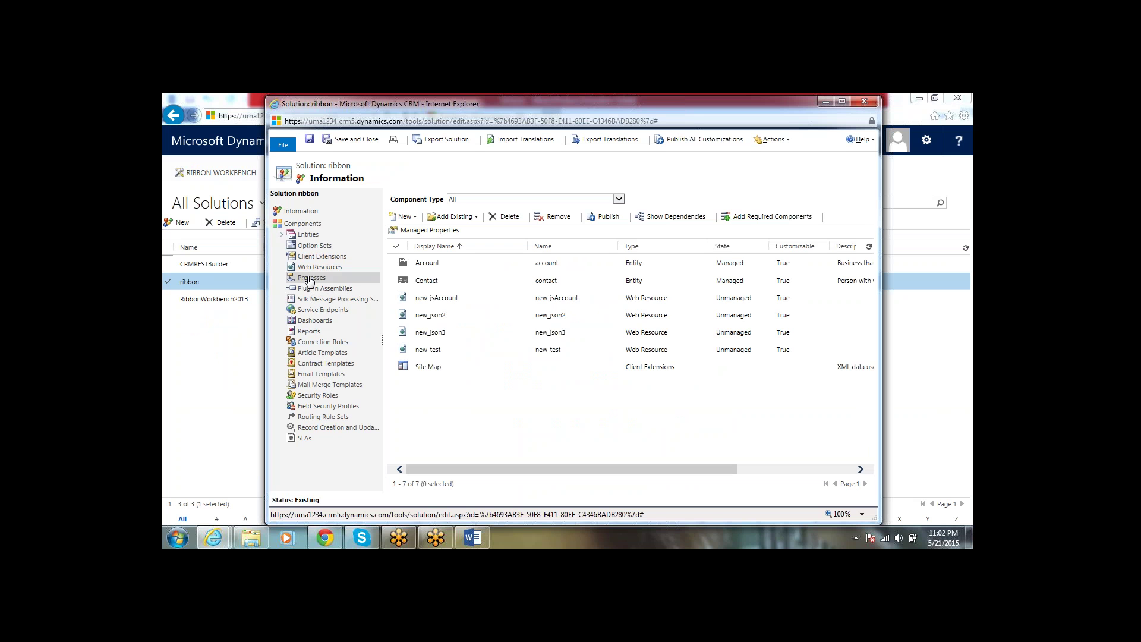
click(407, 218)
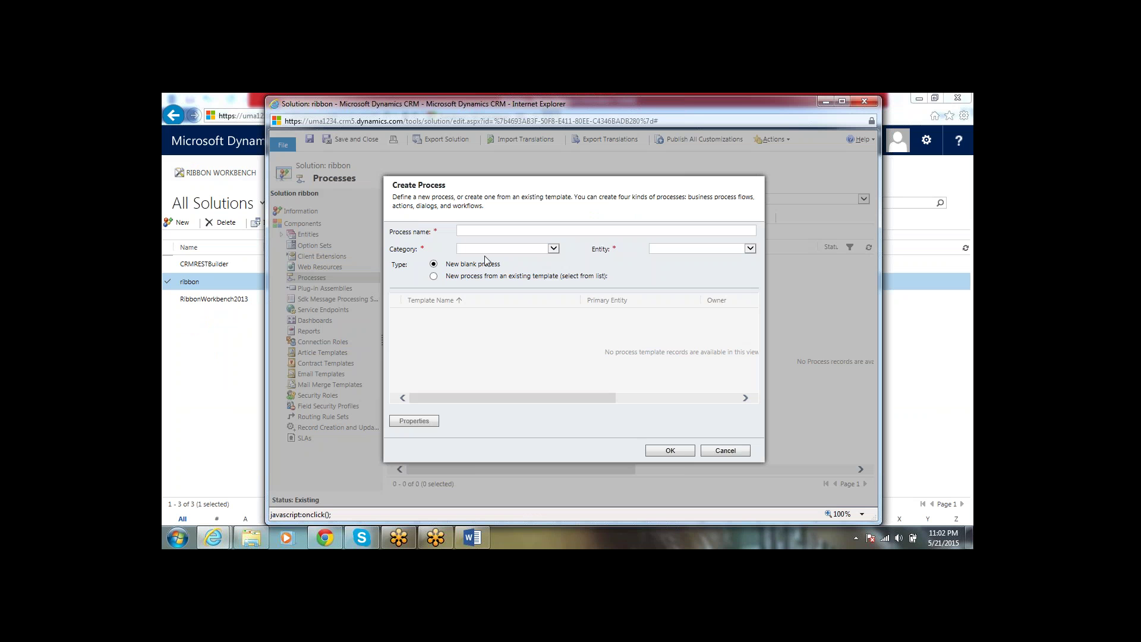
Step: Set the new process's category to Action and name it Test Action
click(522, 252)
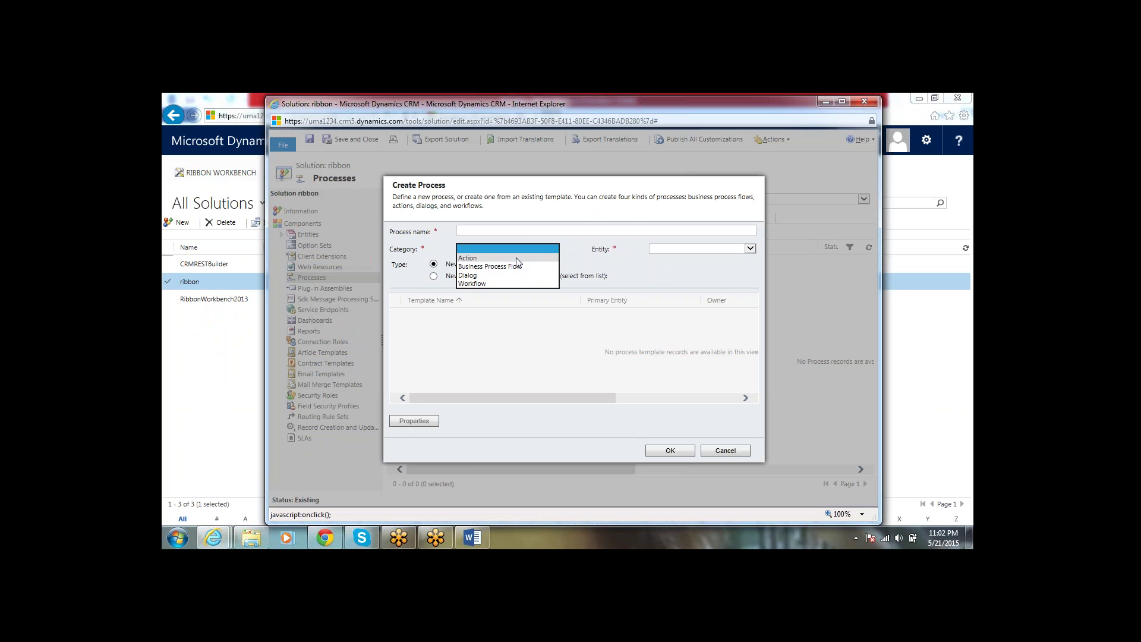
click(517, 258)
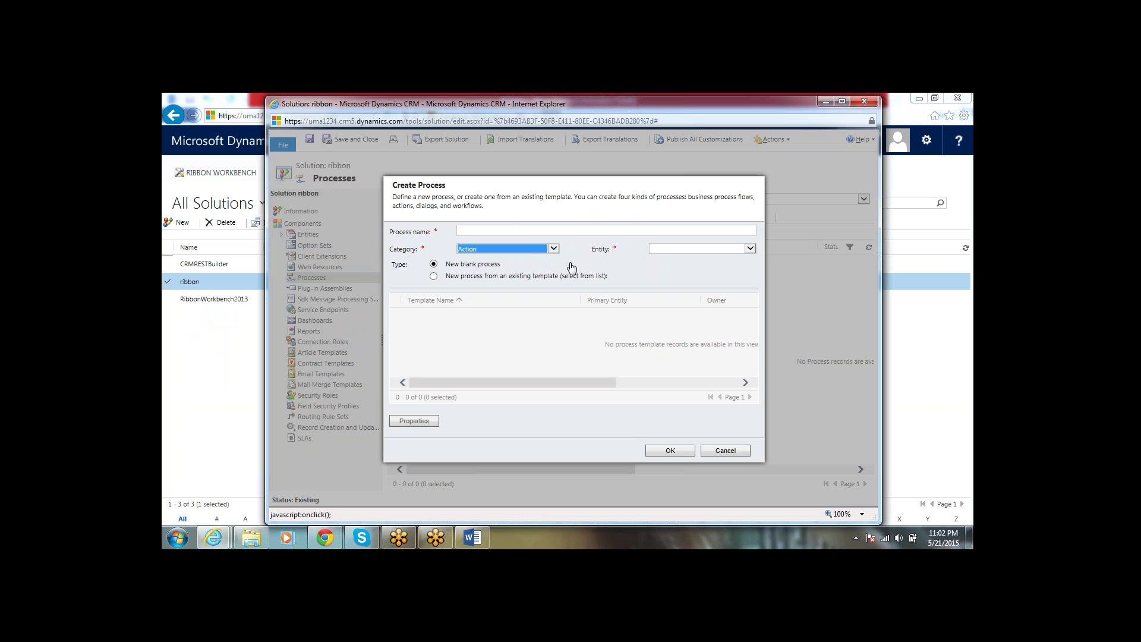
click(519, 230)
text(Test Act)
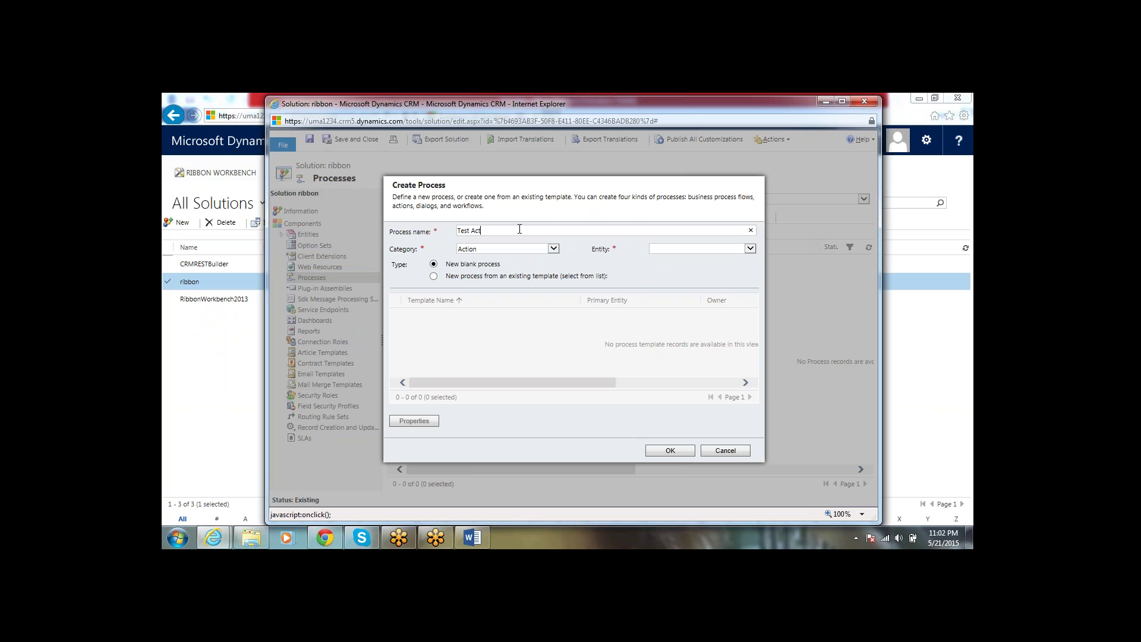
text(ion)
Step: Set the process's entity to None (global) and create the process
click(698, 250)
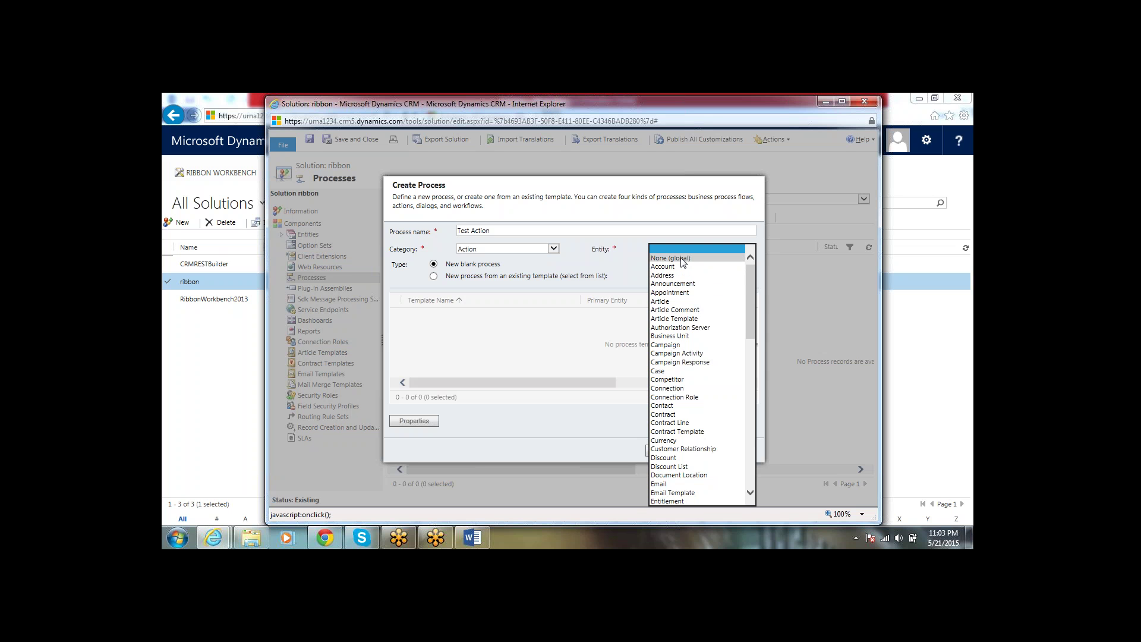
click(682, 260)
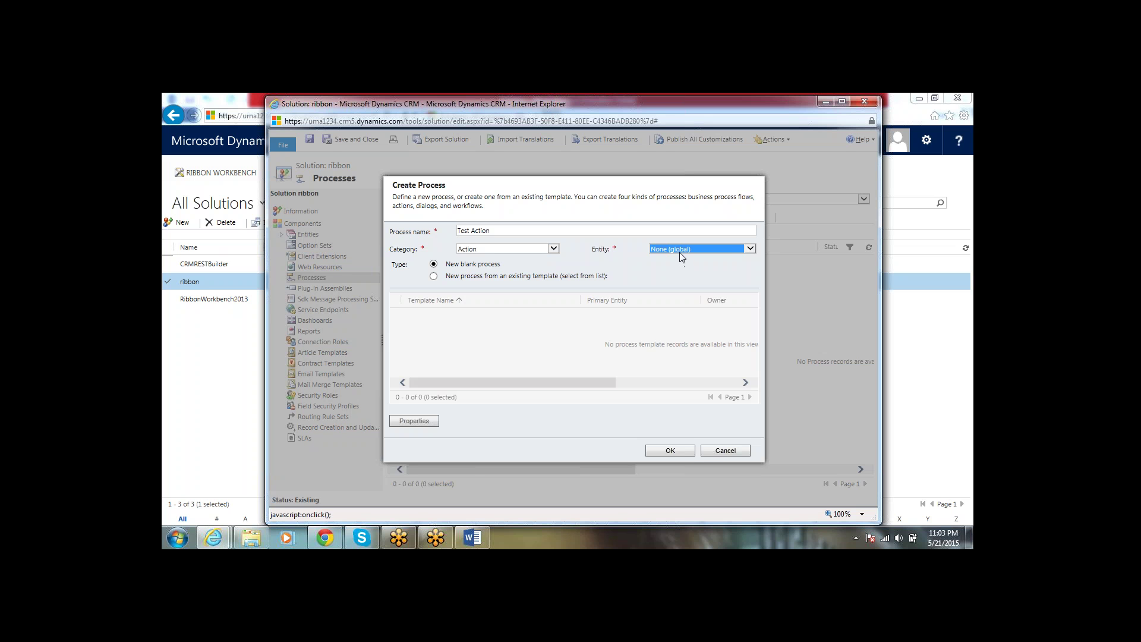
click(679, 252)
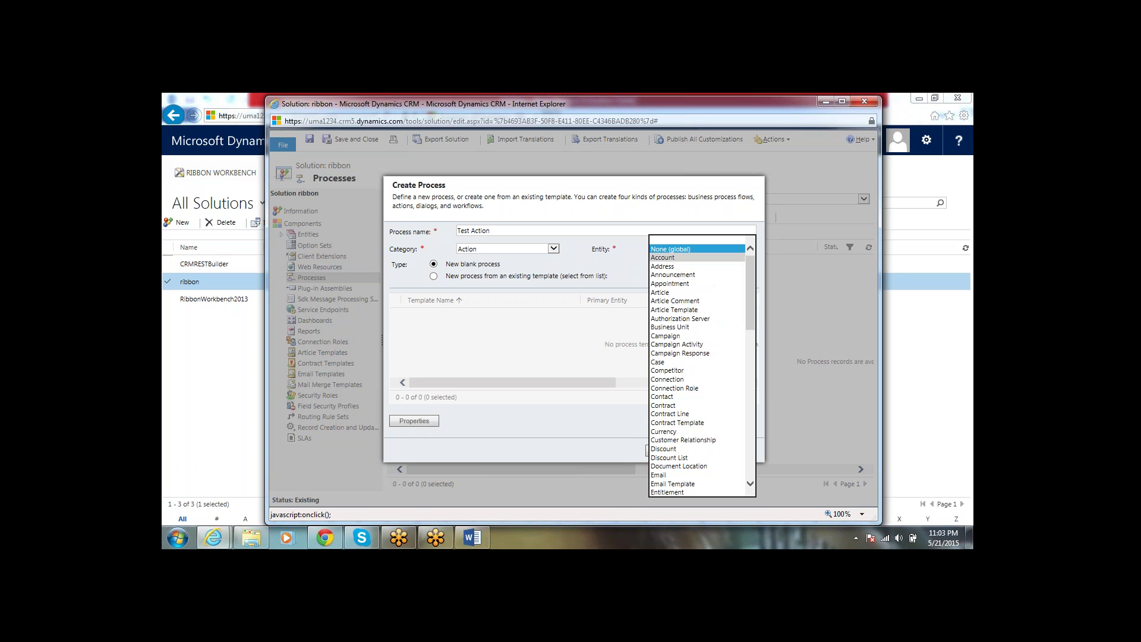
click(678, 258)
click(678, 252)
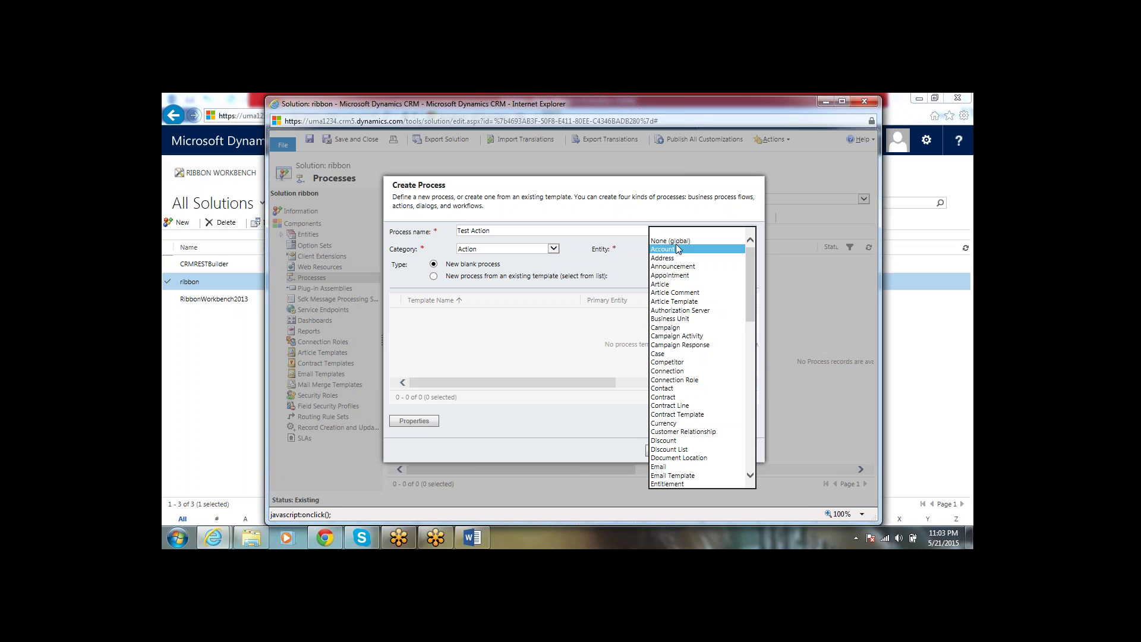
click(675, 241)
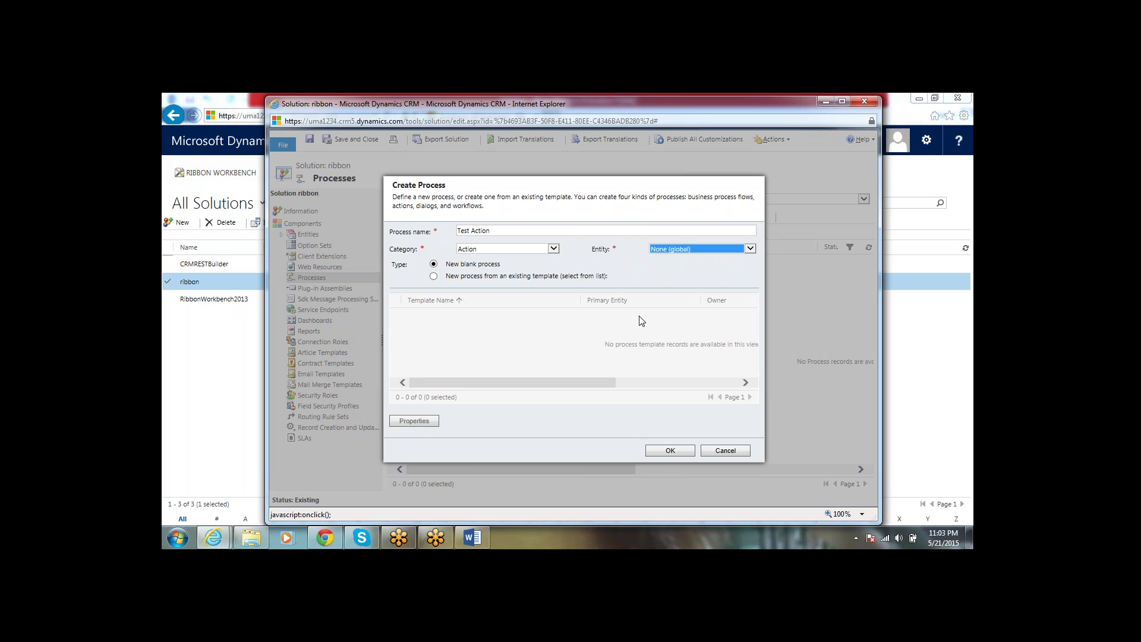
click(672, 451)
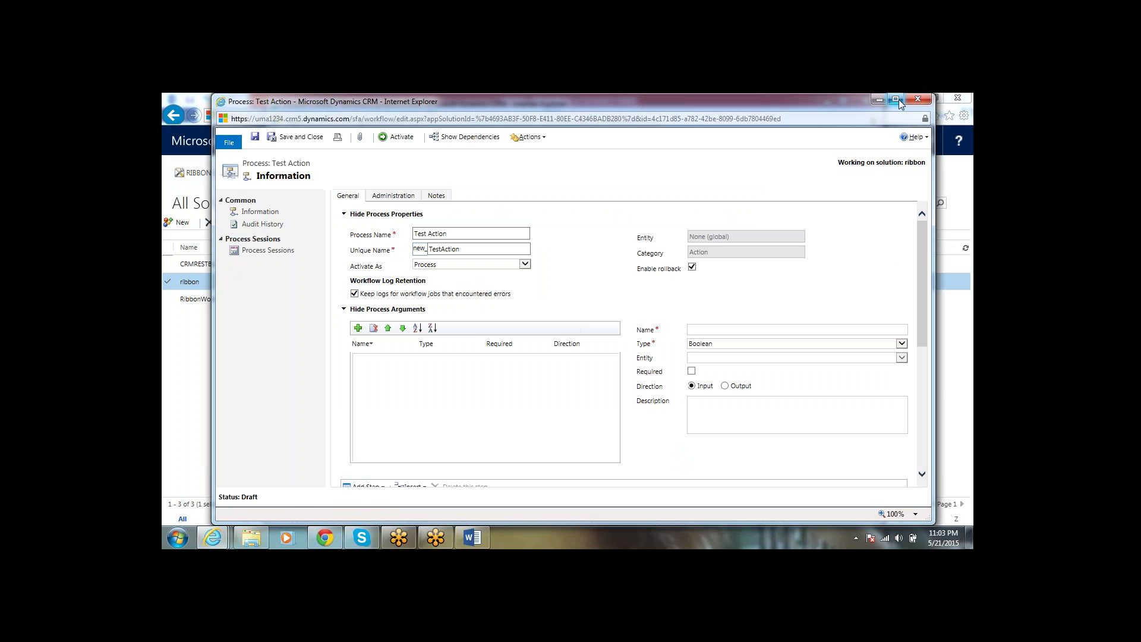
Step: Maximize the process window, disable rollback for Test Action, and keep it activated as Process
click(897, 99)
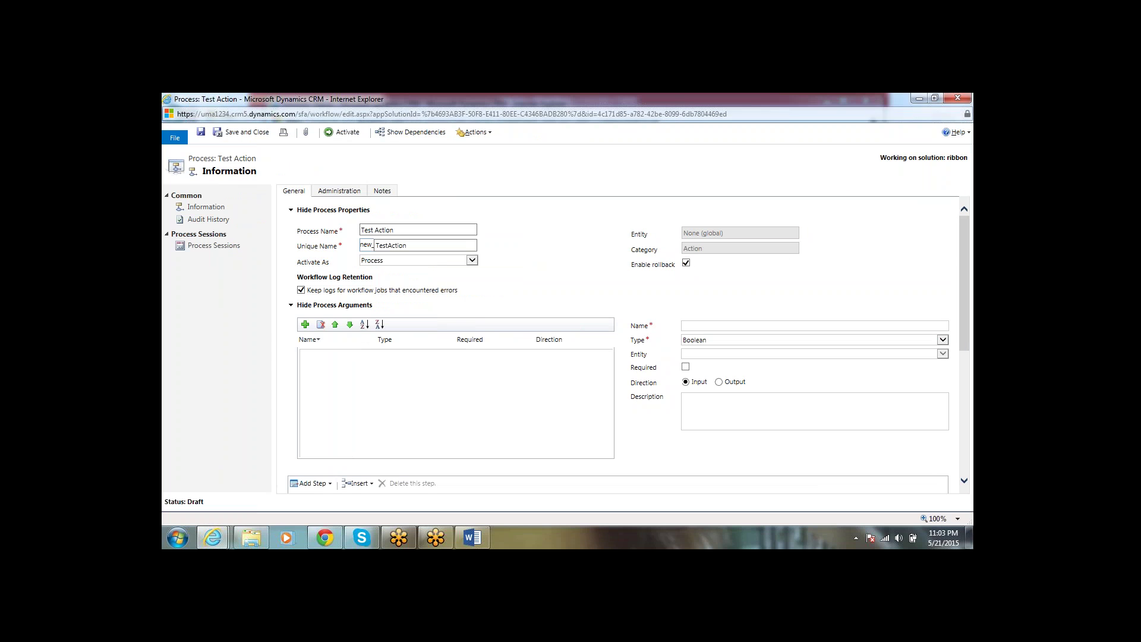
click(424, 248)
click(686, 265)
click(433, 262)
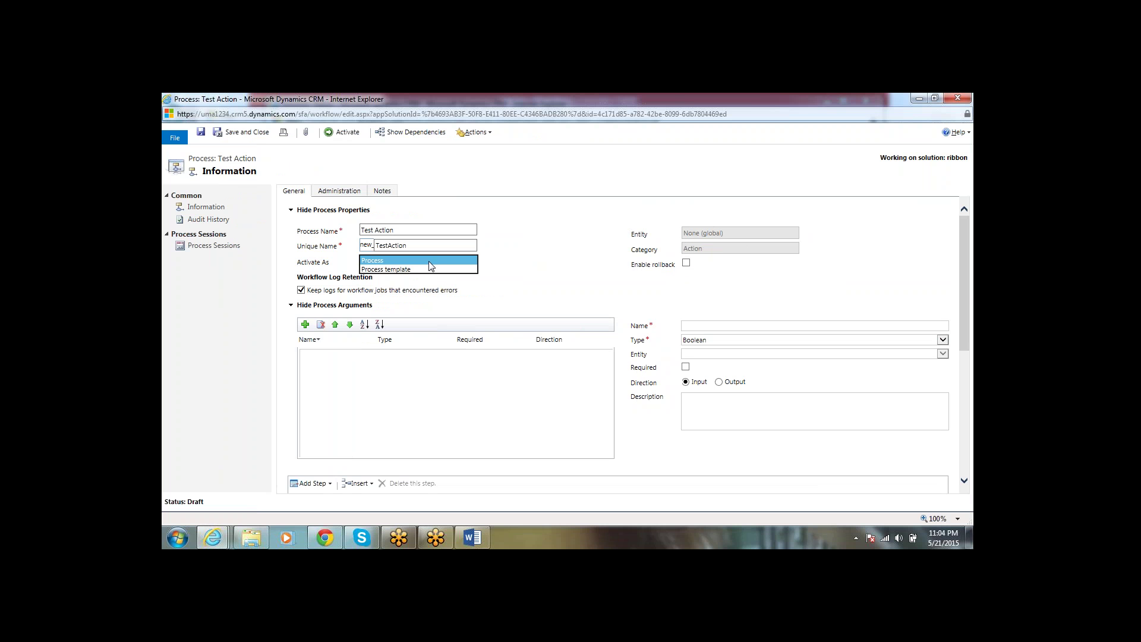
click(514, 263)
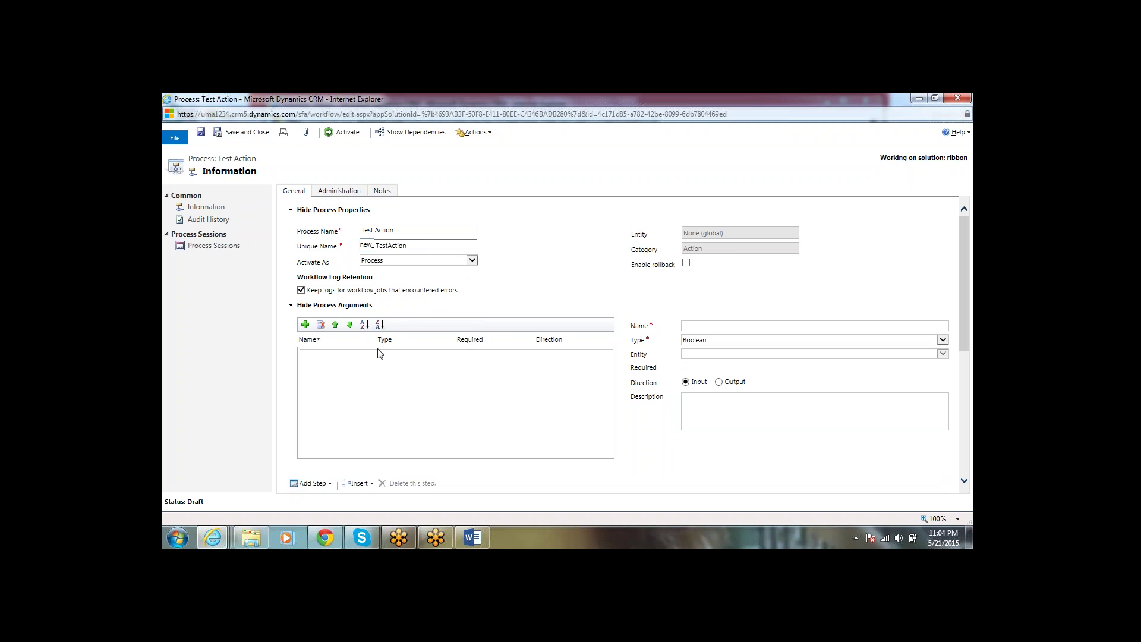
Step: Add a process argument to Test Action and name it x
click(306, 325)
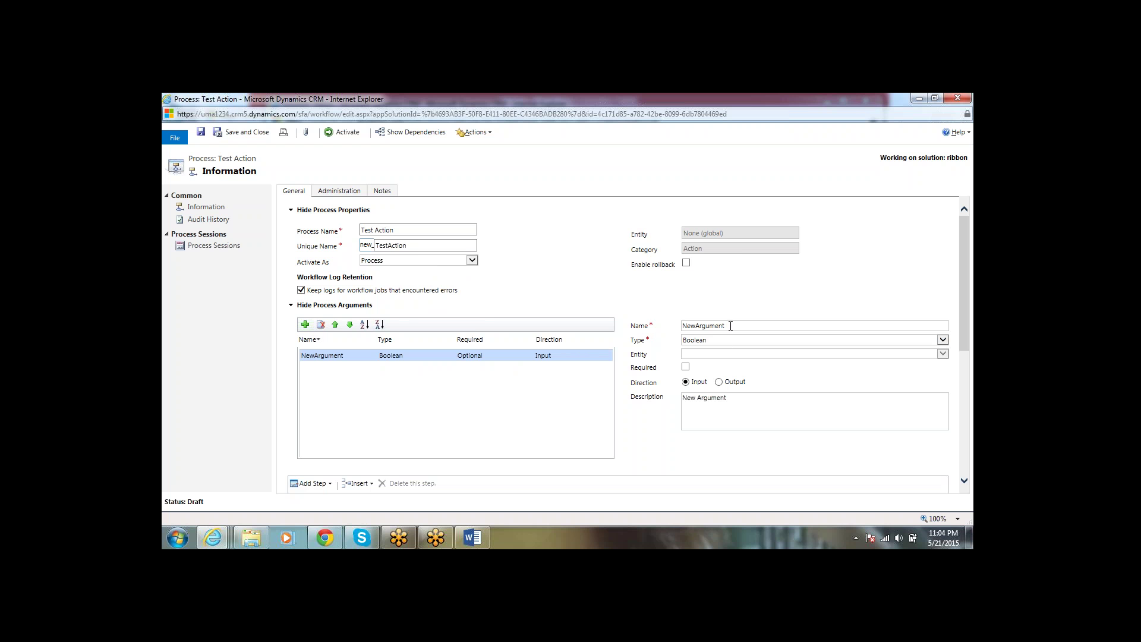
drag(682, 327, 728, 328)
key(BackSpace)
text(Sum)
key(BackSpace)
key(BackSpace)
key(BackSpace)
text(x)
Step: Set the x argument's type to Integer and leave it as an optional input
click(724, 340)
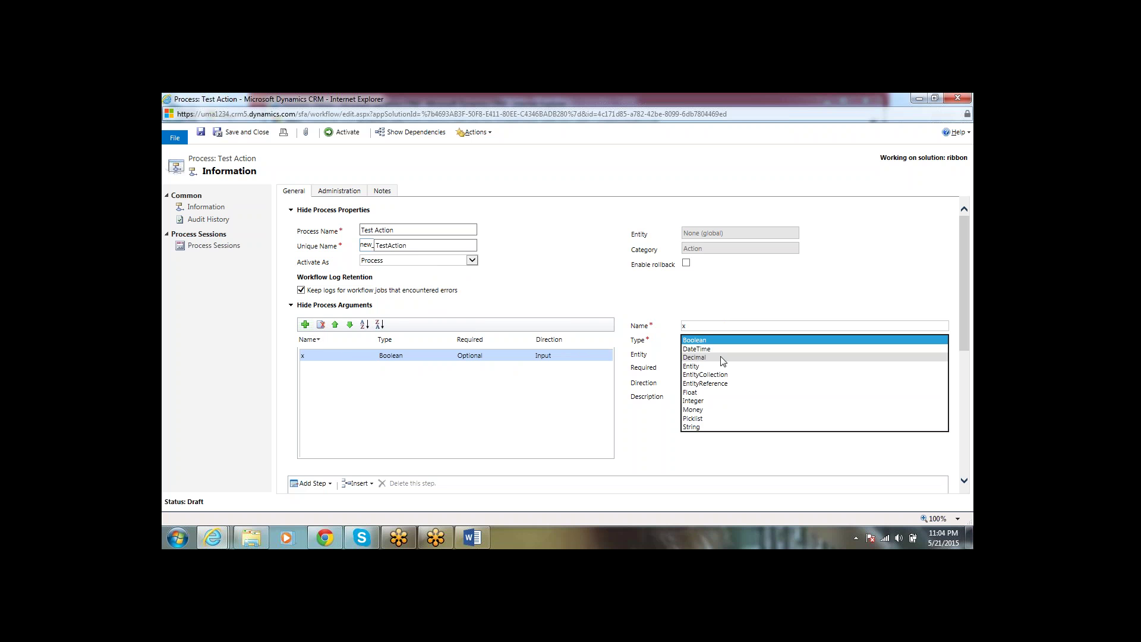
click(712, 401)
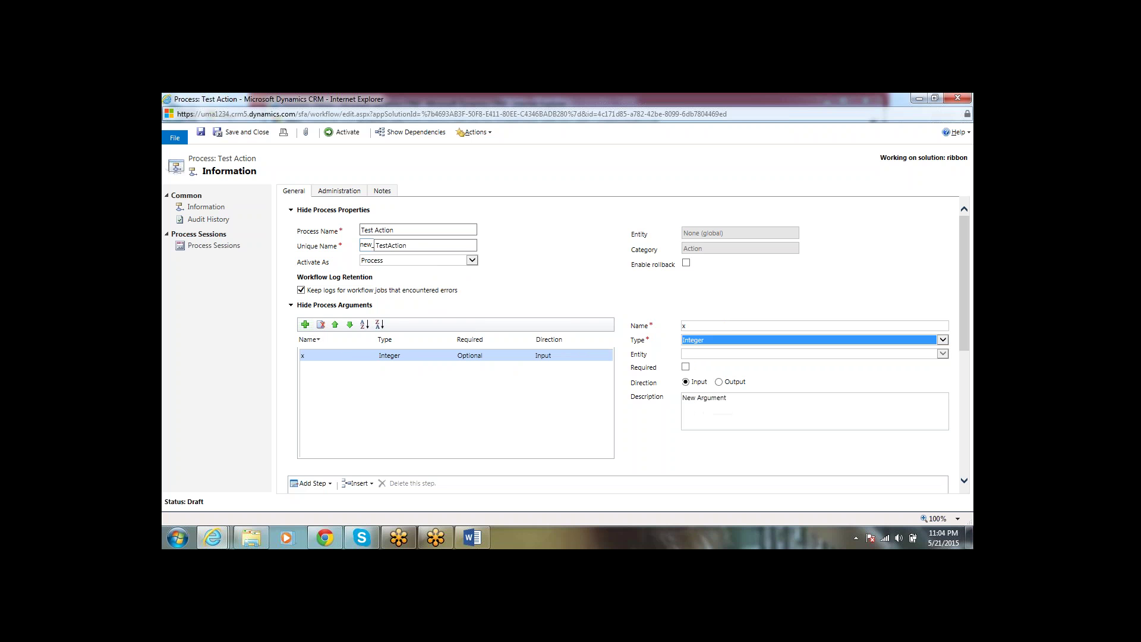
click(705, 356)
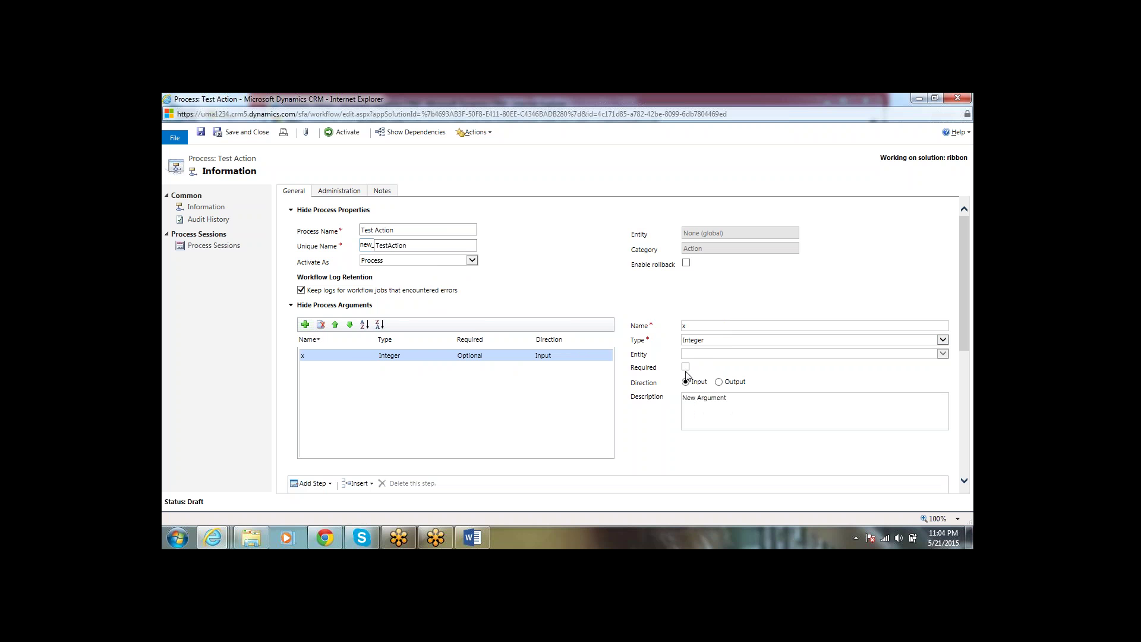
click(686, 367)
click(686, 367)
click(686, 368)
click(685, 367)
Step: Add a second optional Integer input argument and name it Y
click(305, 324)
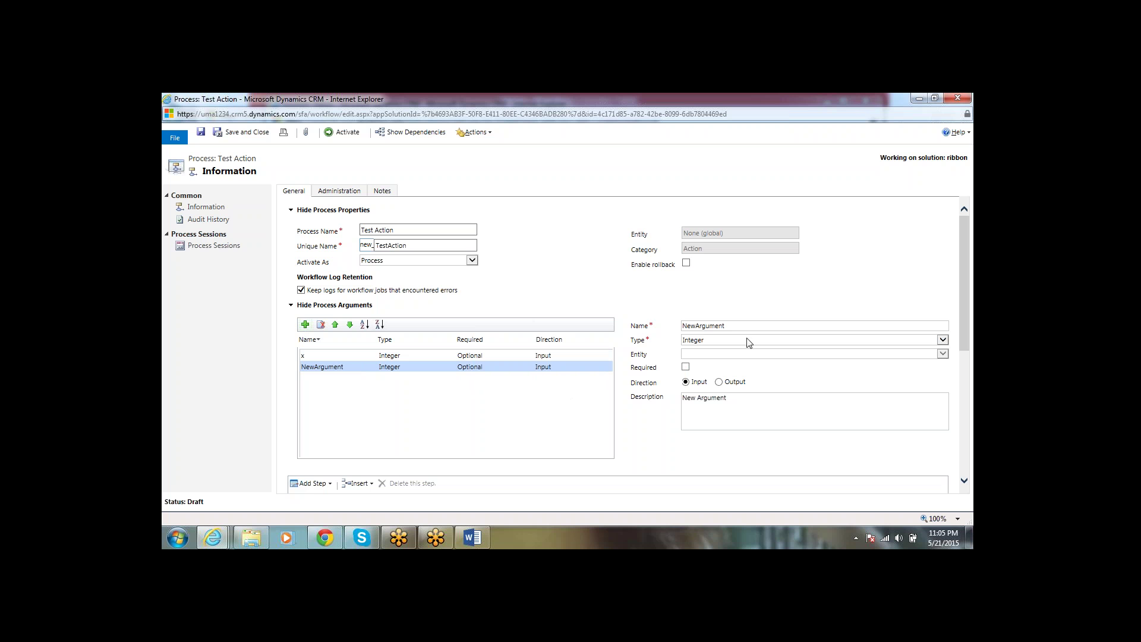
drag(756, 326, 672, 334)
key(BackSpace)
click(737, 374)
Step: Add a Create Record step for the Account entity and open its properties
click(960, 440)
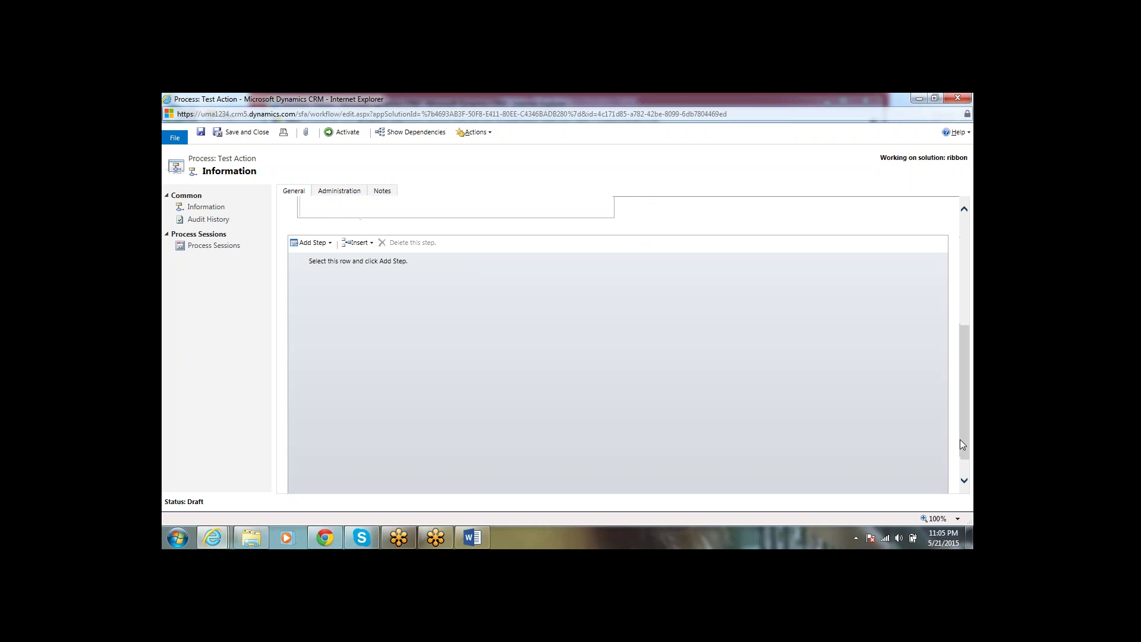
click(964, 209)
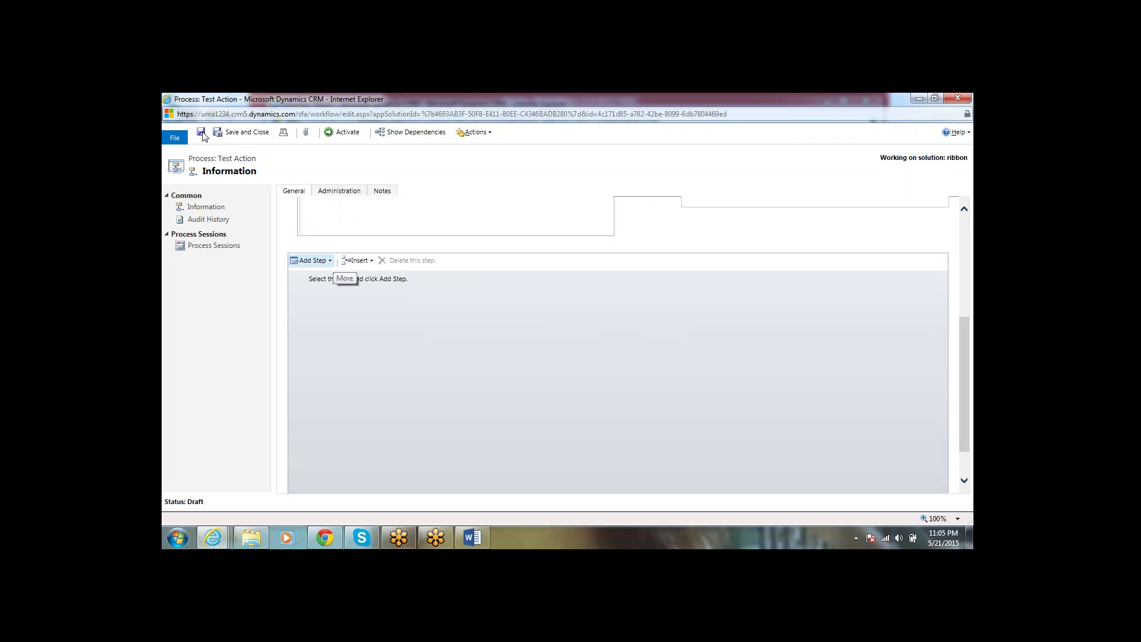
click(329, 260)
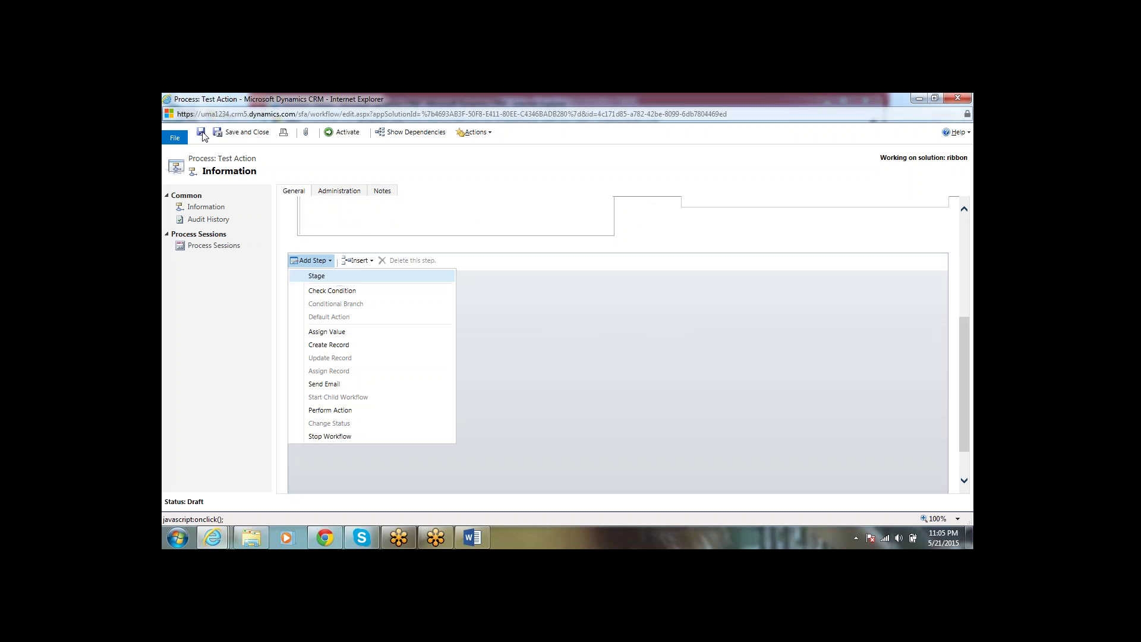
click(341, 347)
click(406, 296)
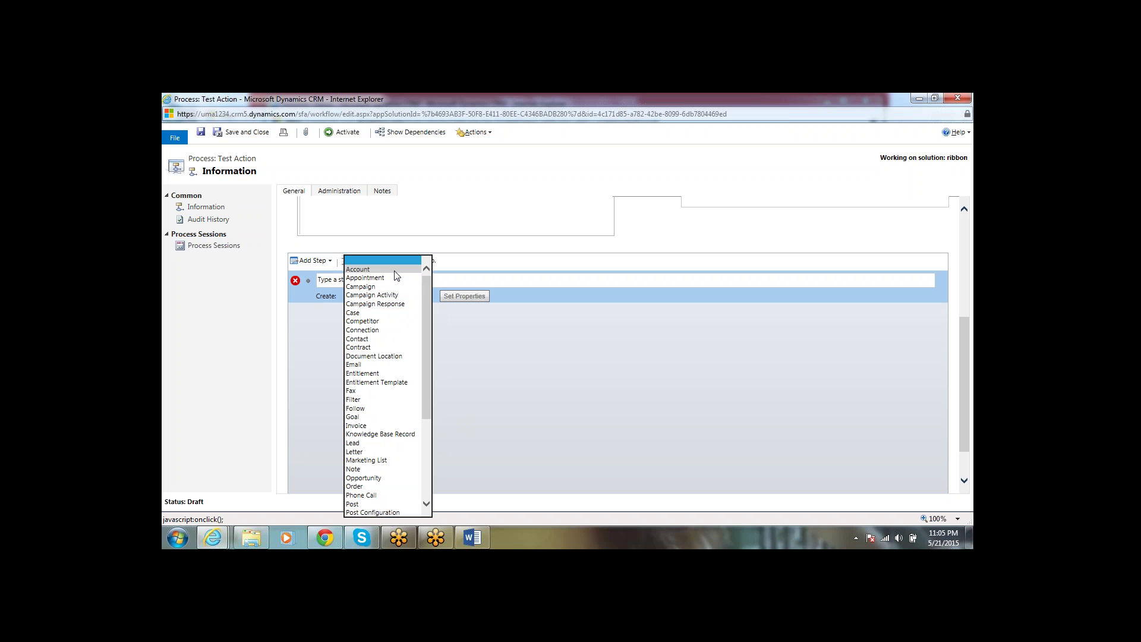
click(409, 274)
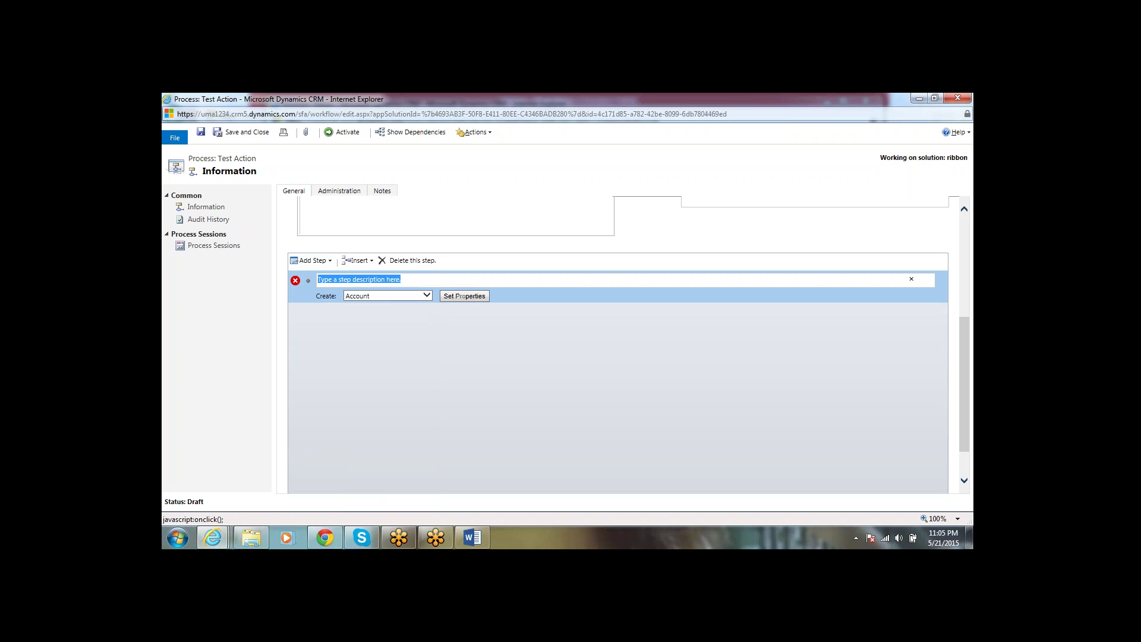
click(466, 296)
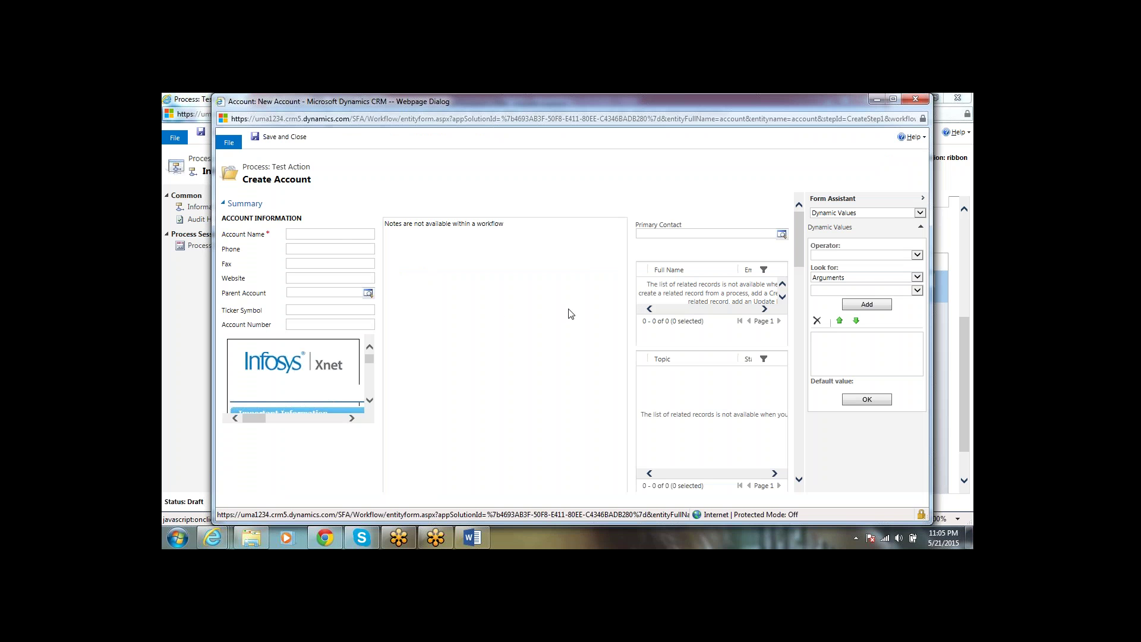
Step: Add the x argument to the dynamic values for the Account Name field
click(329, 234)
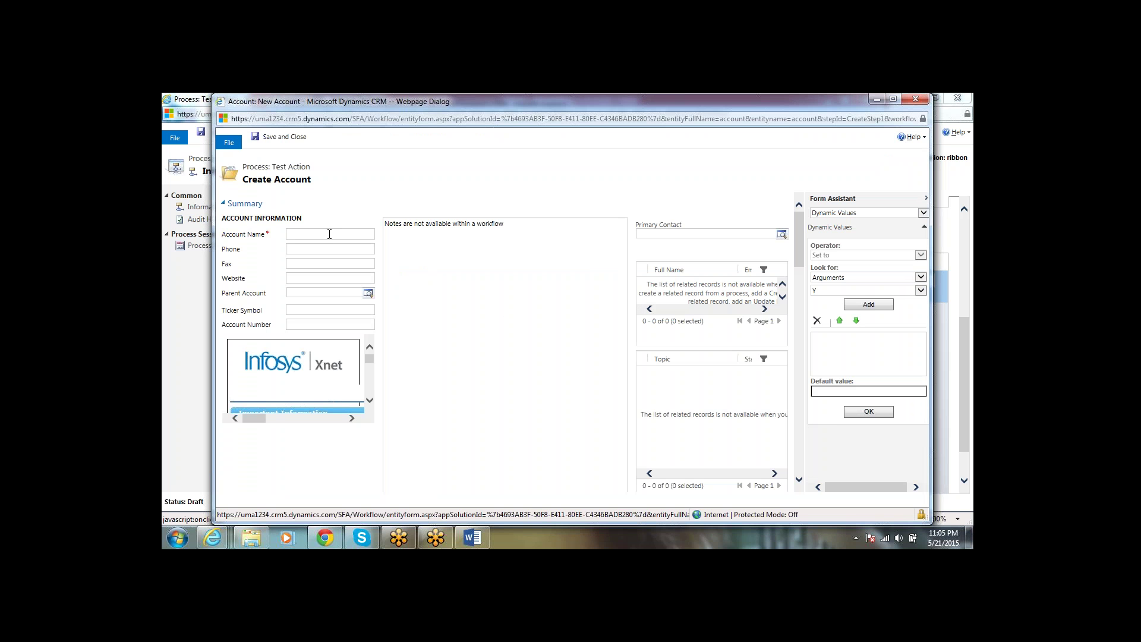
click(921, 278)
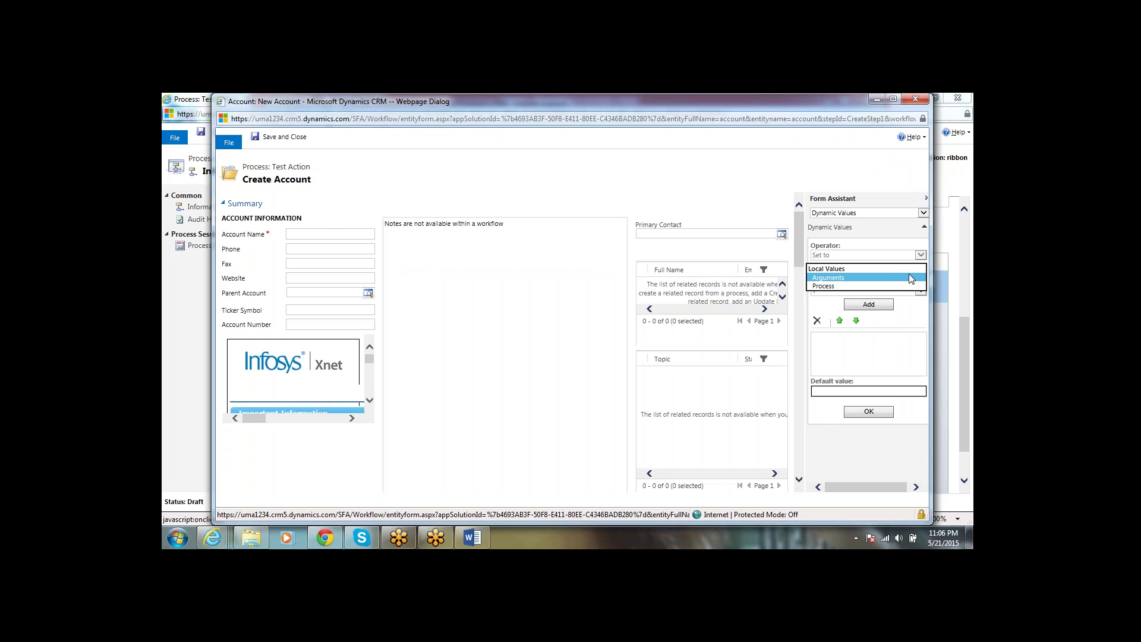
click(911, 278)
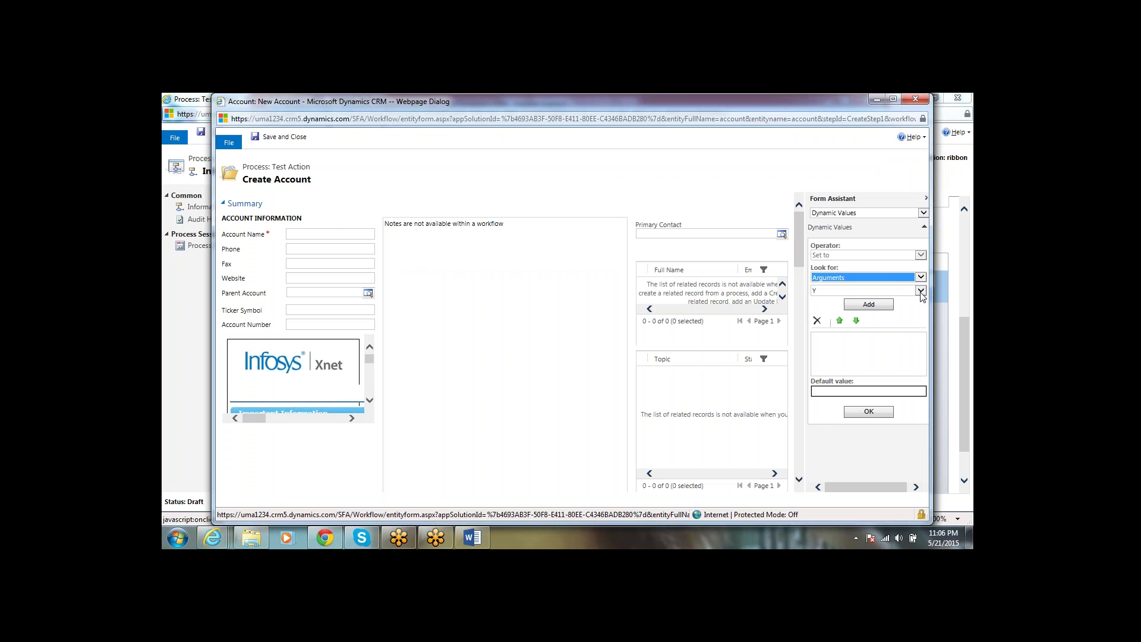
click(921, 292)
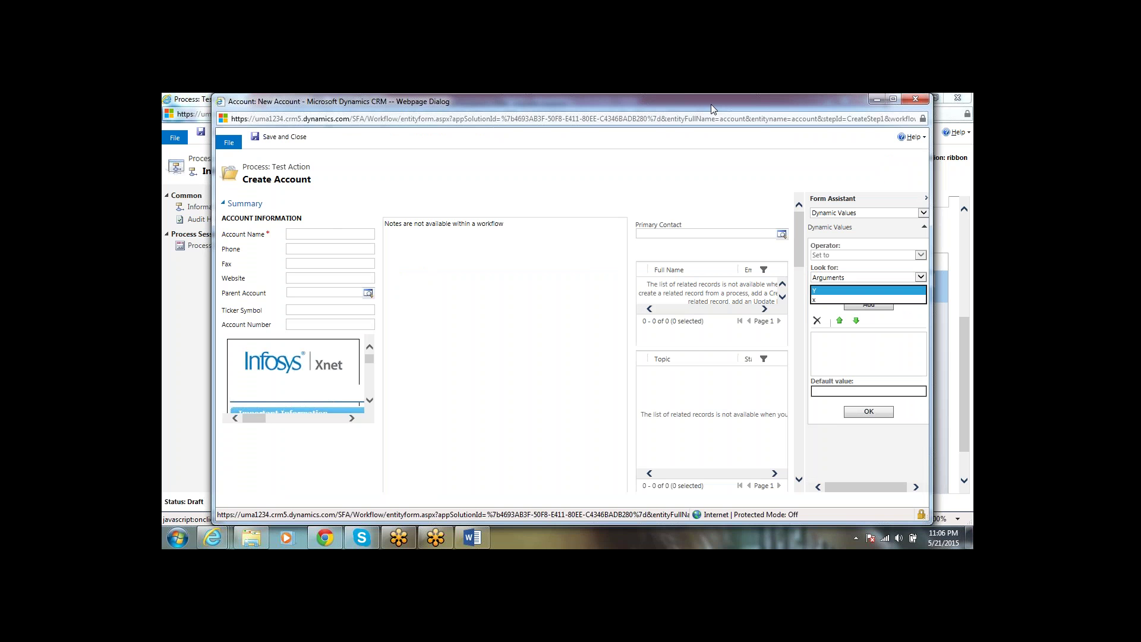
drag(710, 101, 684, 301)
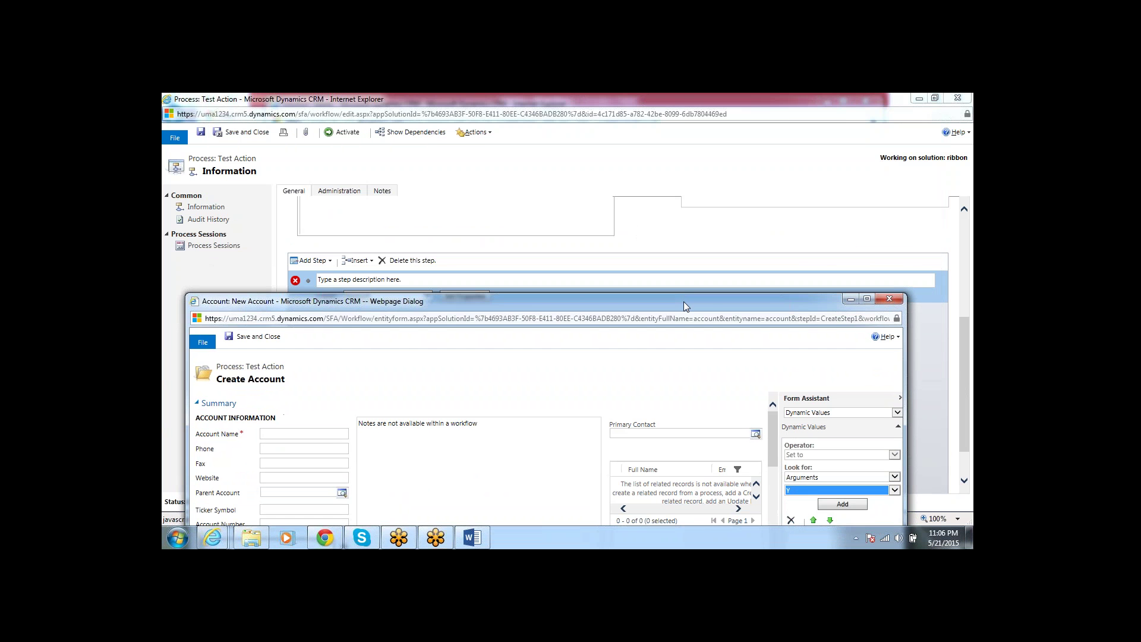
drag(963, 330, 958, 284)
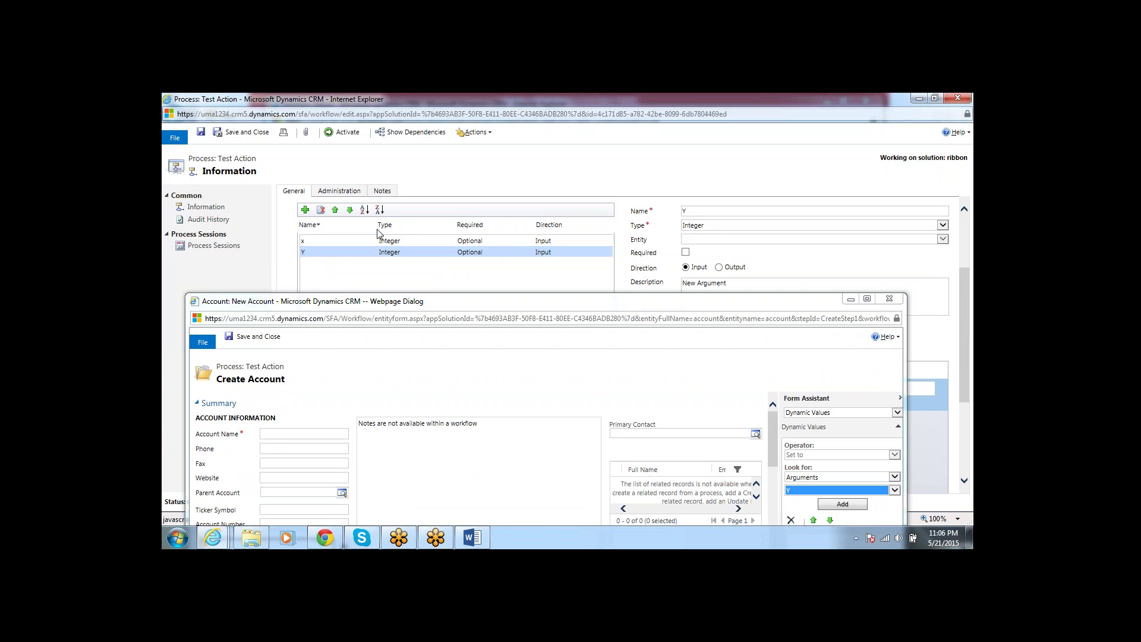
click(895, 494)
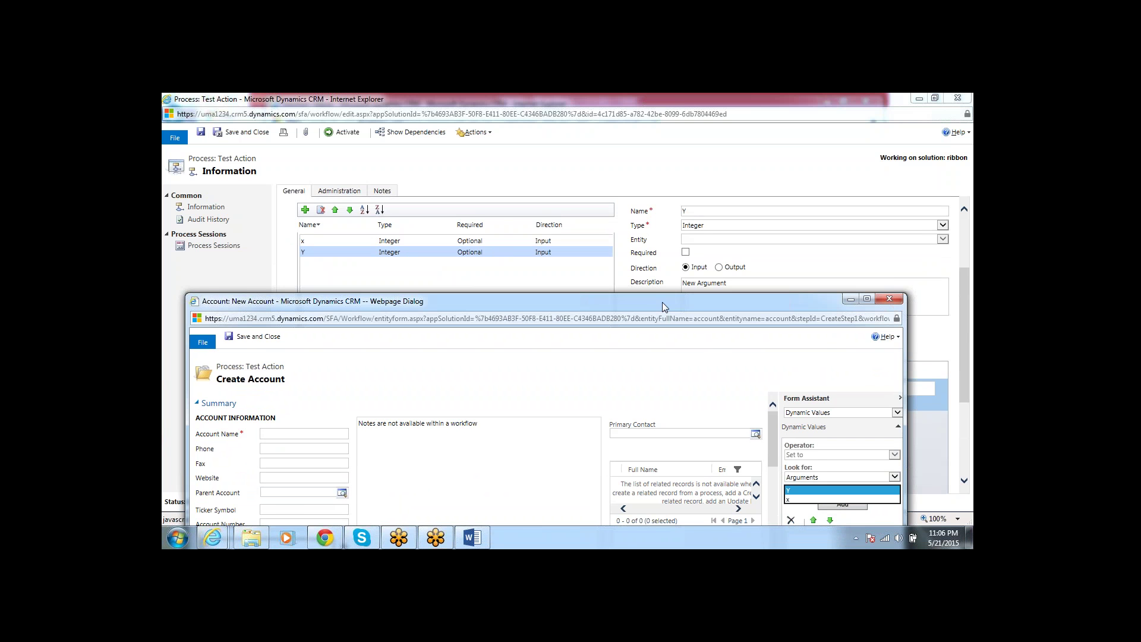
drag(661, 302, 665, 191)
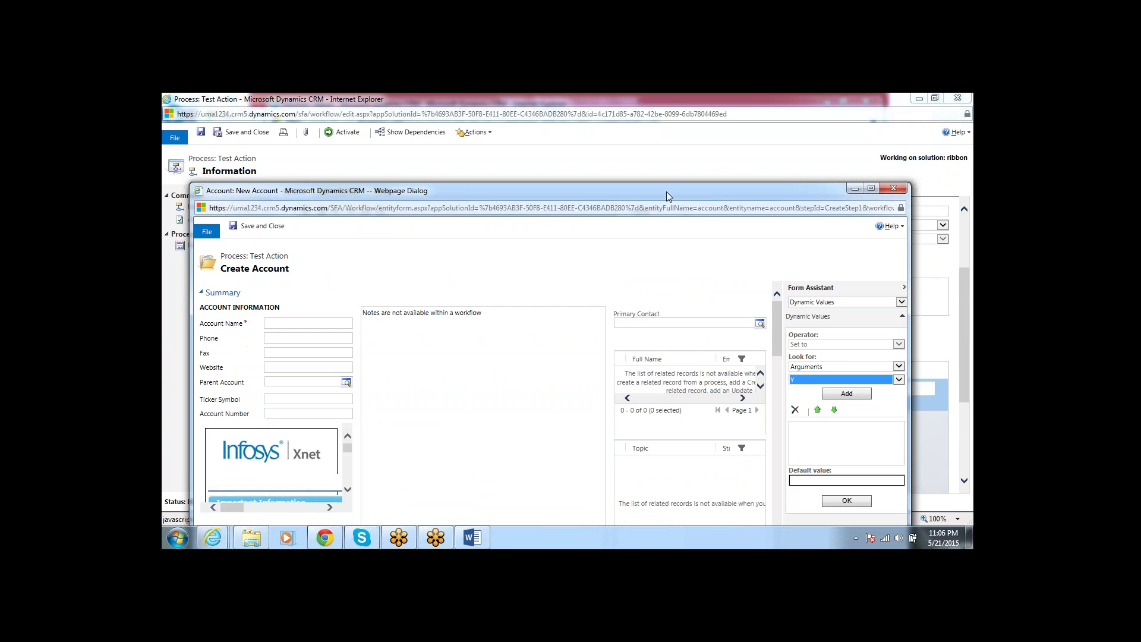
click(795, 385)
click(797, 394)
click(847, 395)
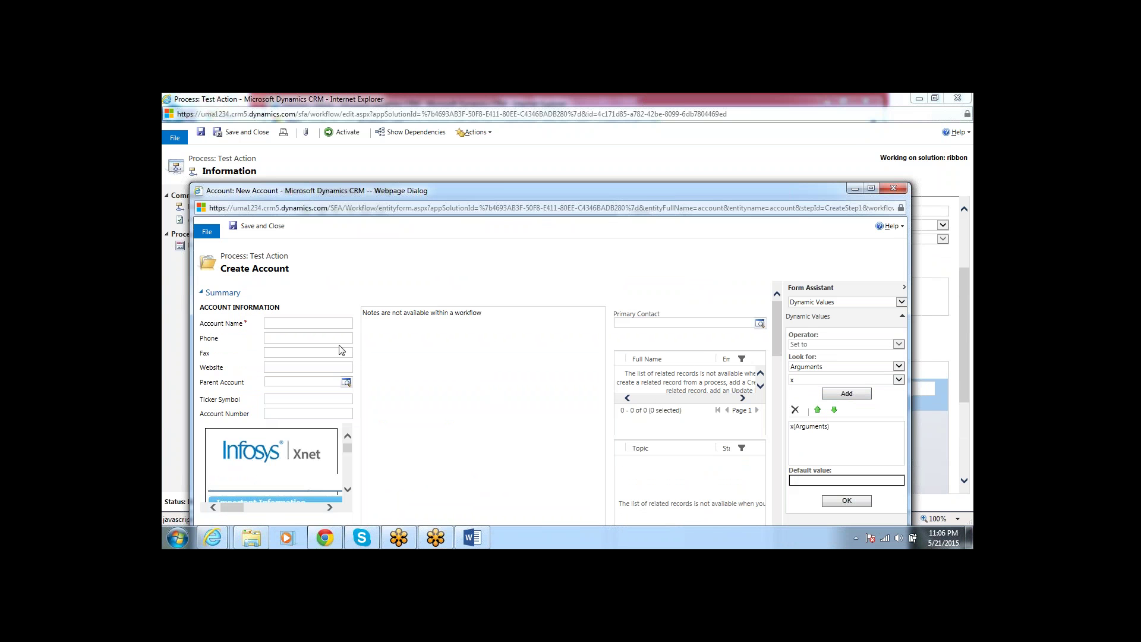
Step: Insert the x argument into the Account Name field and save and close the account step's properties
click(266, 324)
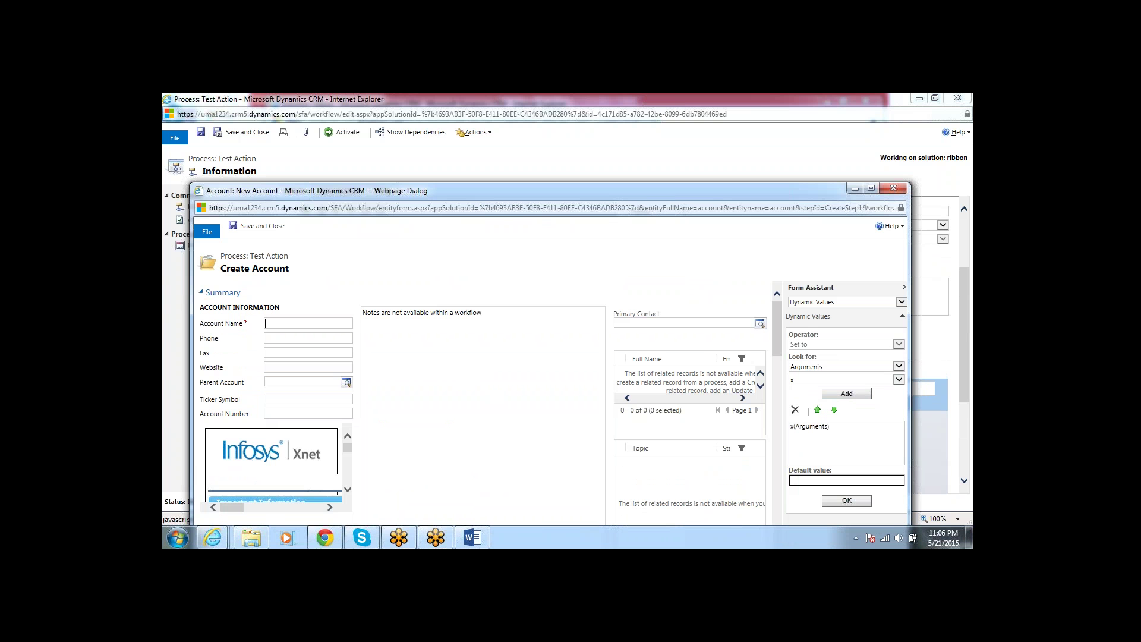
click(854, 504)
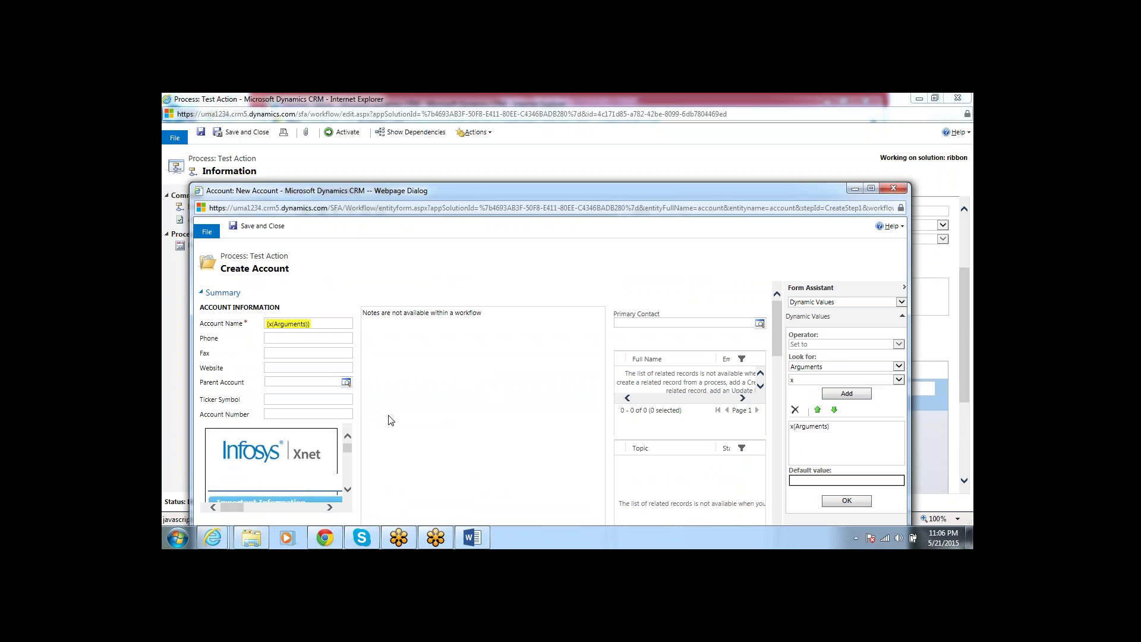
click(264, 226)
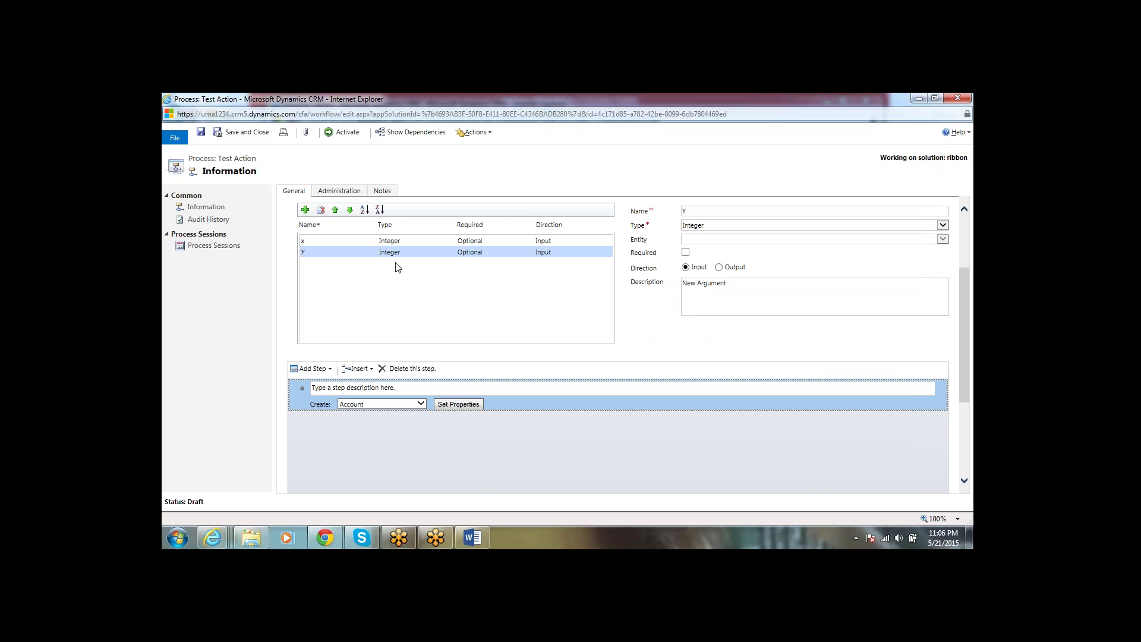
Step: Save the Test Action process and activate it
click(201, 132)
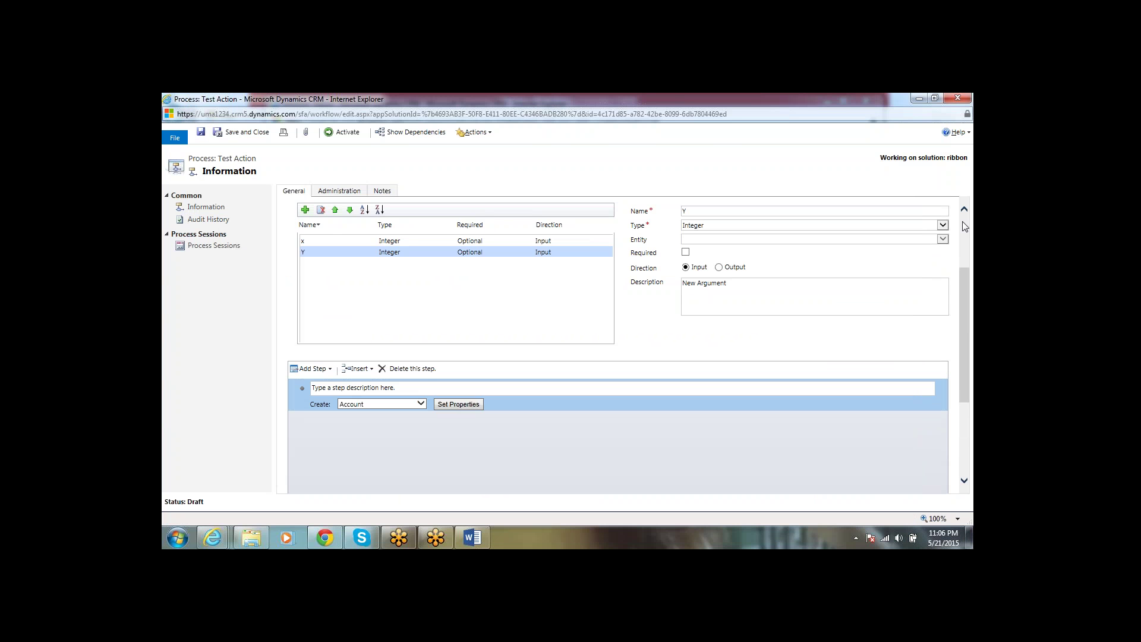
scroll(963, 225, up, 3)
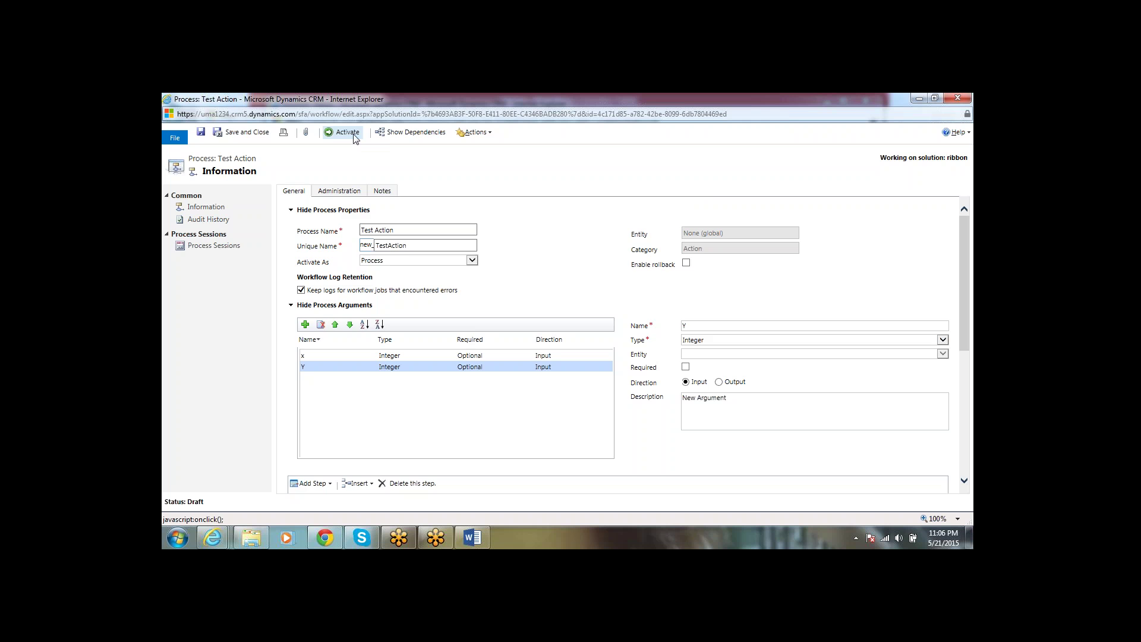
click(349, 134)
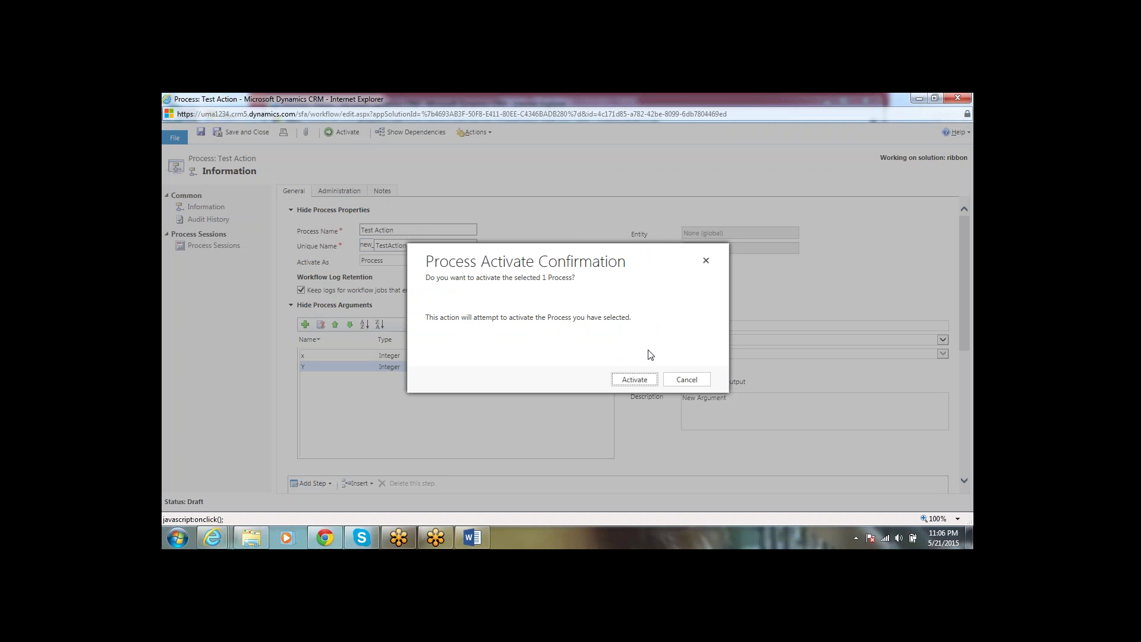
click(634, 382)
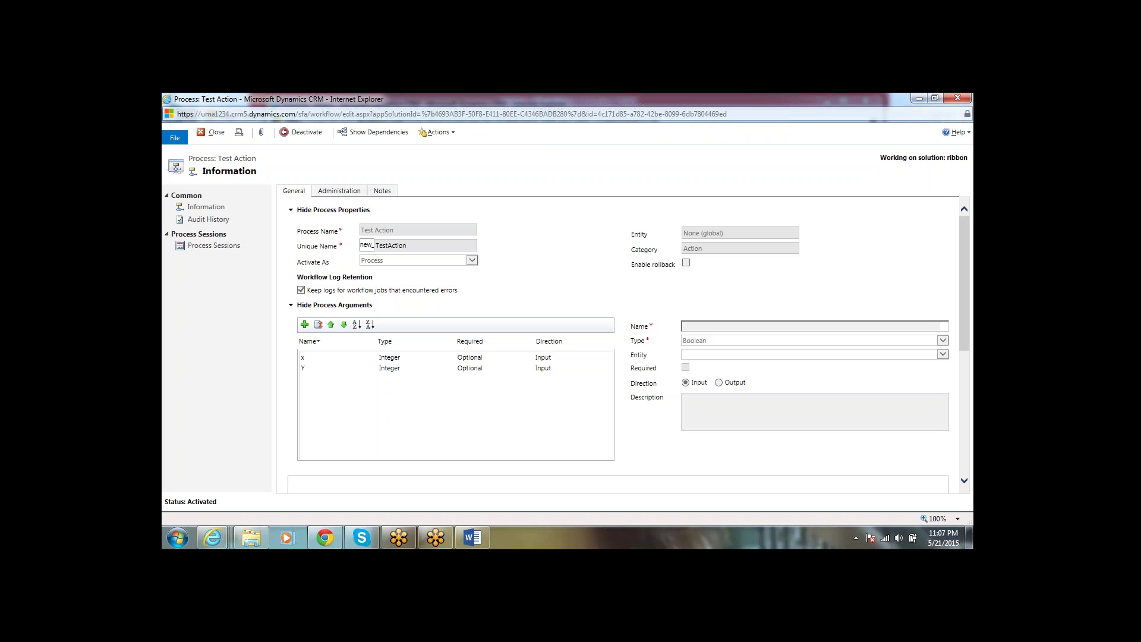
Step: Switch to the Actions document in Word and read on through the section about arguments and input arguments
click(483, 538)
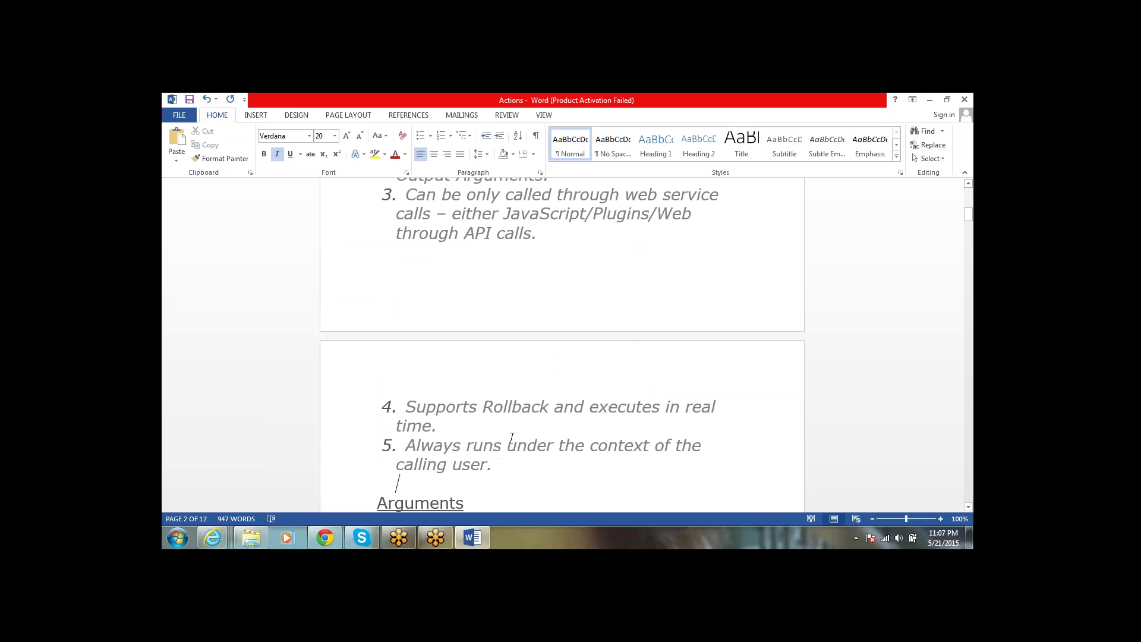
key(Down)
key(Down)
key(Down)
key(Down)
key(Down)
key(Down)
key(Down)
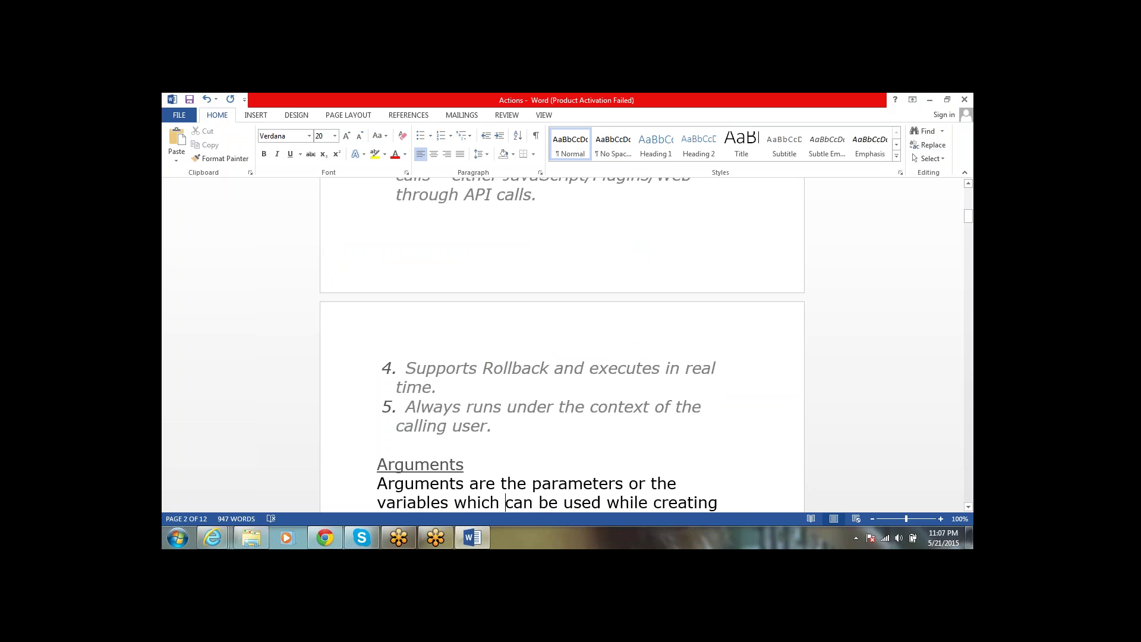
key(Down)
key(Down)
key(Down)
key(Down)
key(Down)
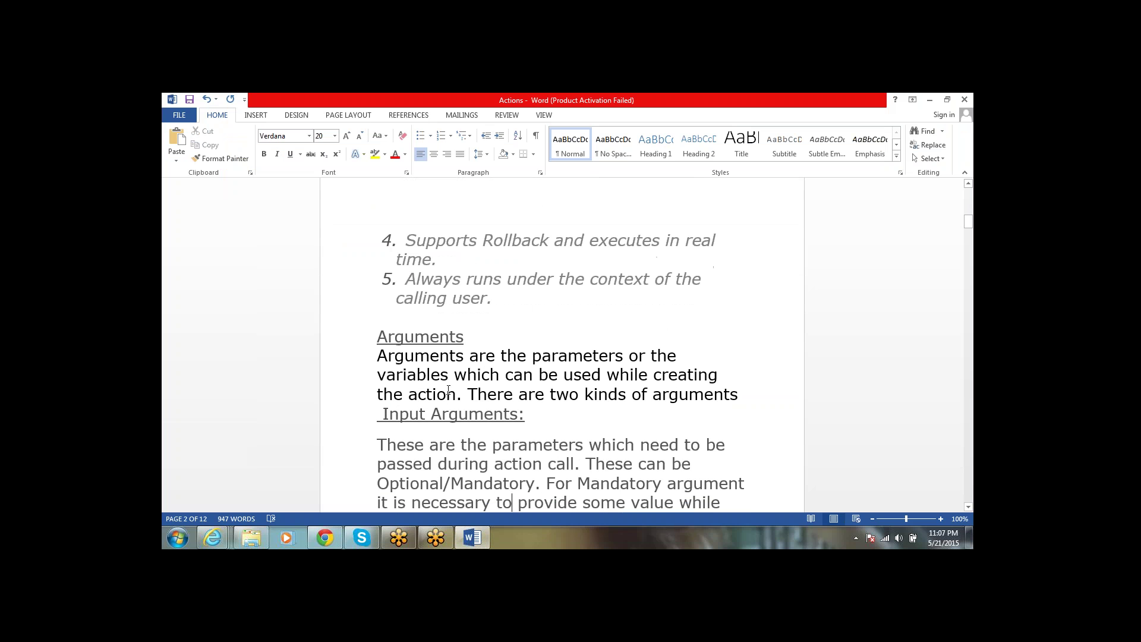